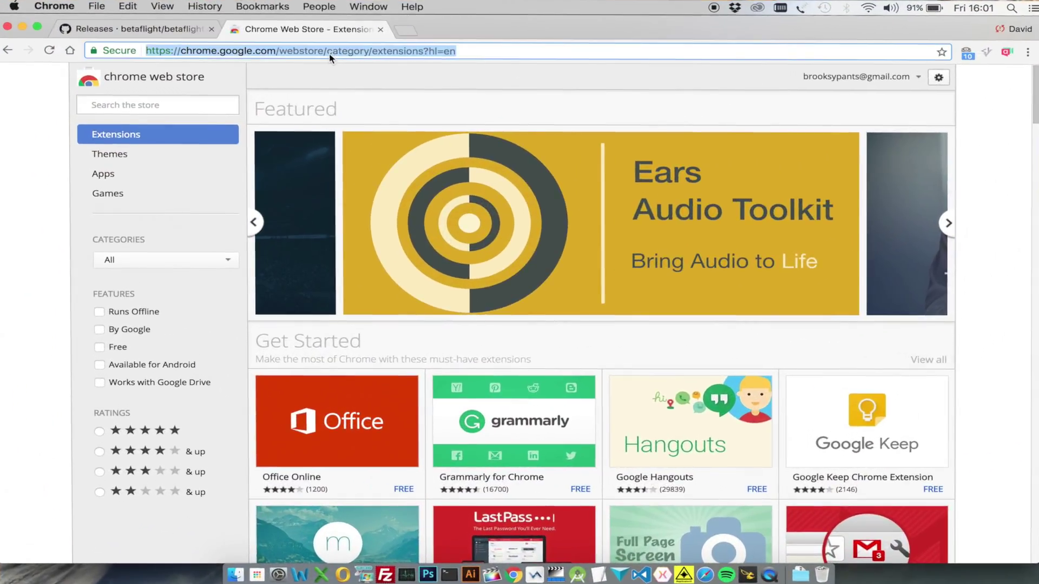
Search the web for "betaflight chrome" and view the Betaflight - Configurator page in the Chrome Web Store
type("betaflight")
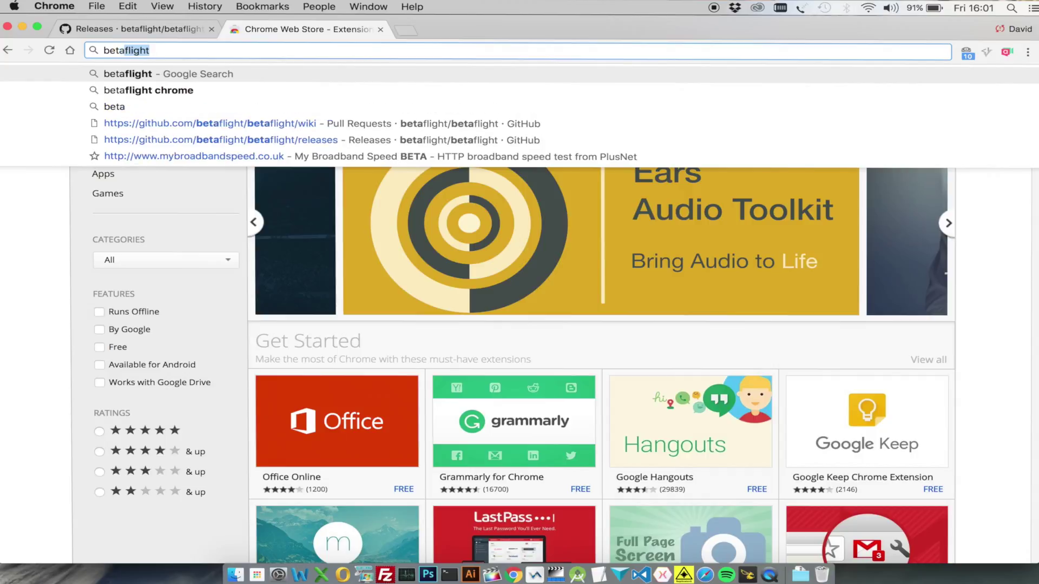
type(" chro")
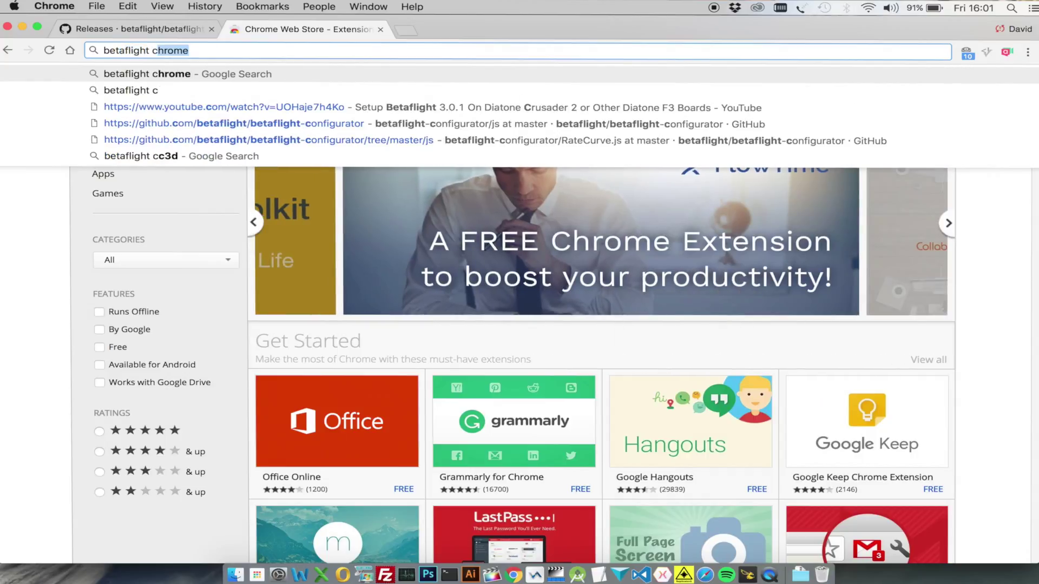
type("me")
key("Return")
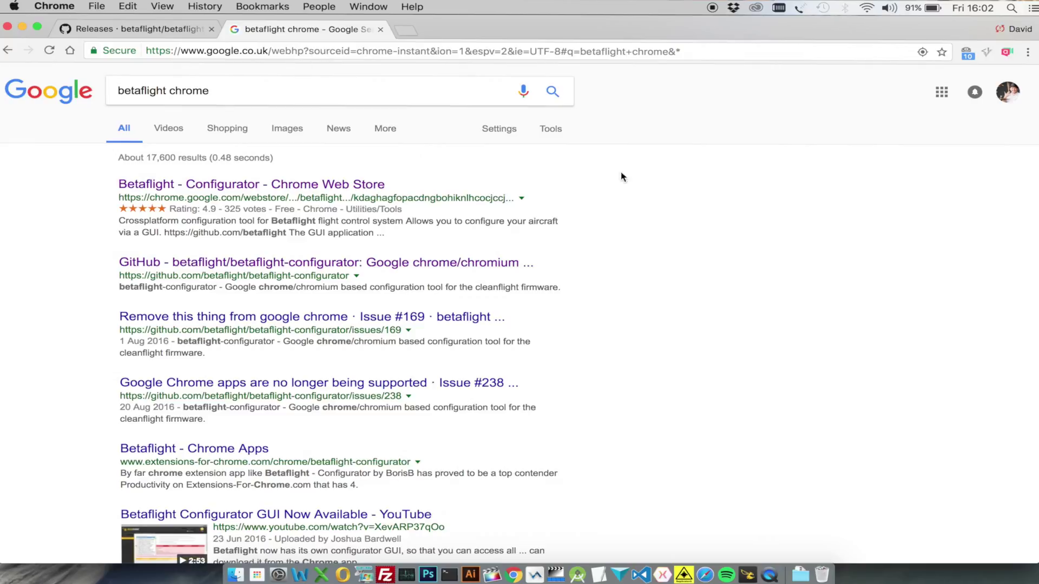
left_click(265, 184)
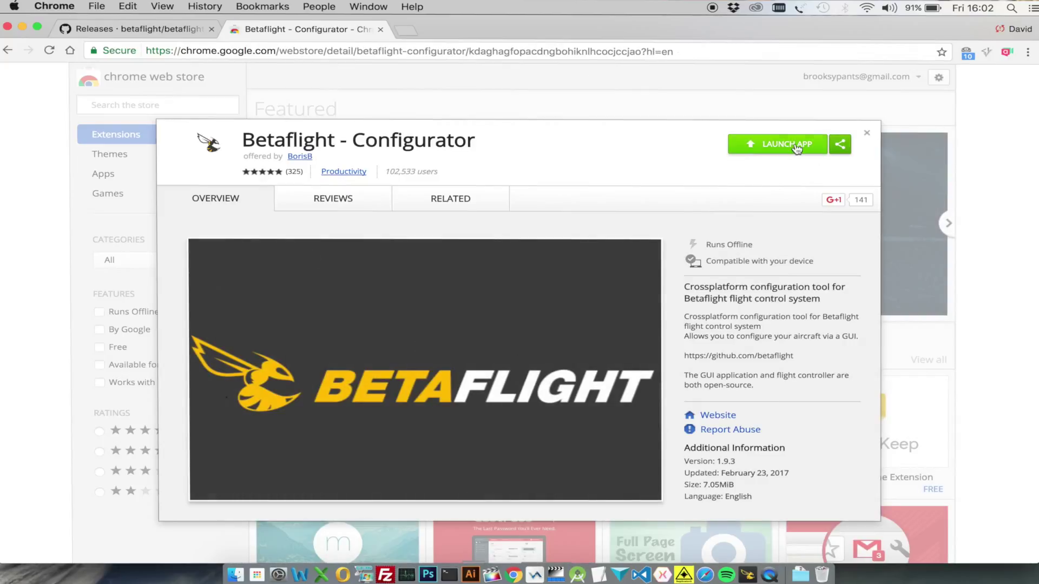
left_click(765, 158)
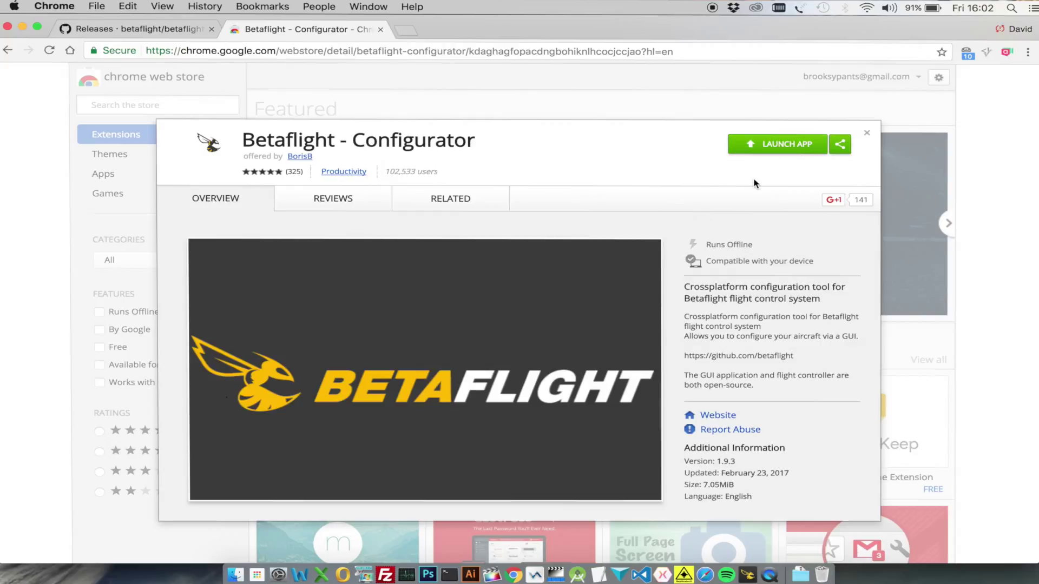
left_click(866, 133)
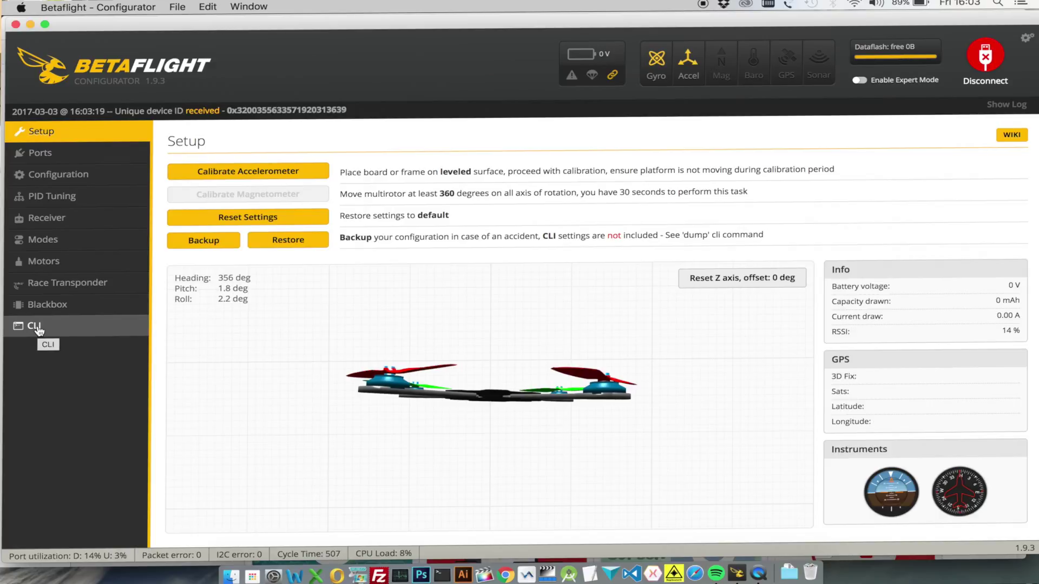
Switch to Betaflight Configurator and run the version command in the connected flight controller's CLI
left_click(38, 328)
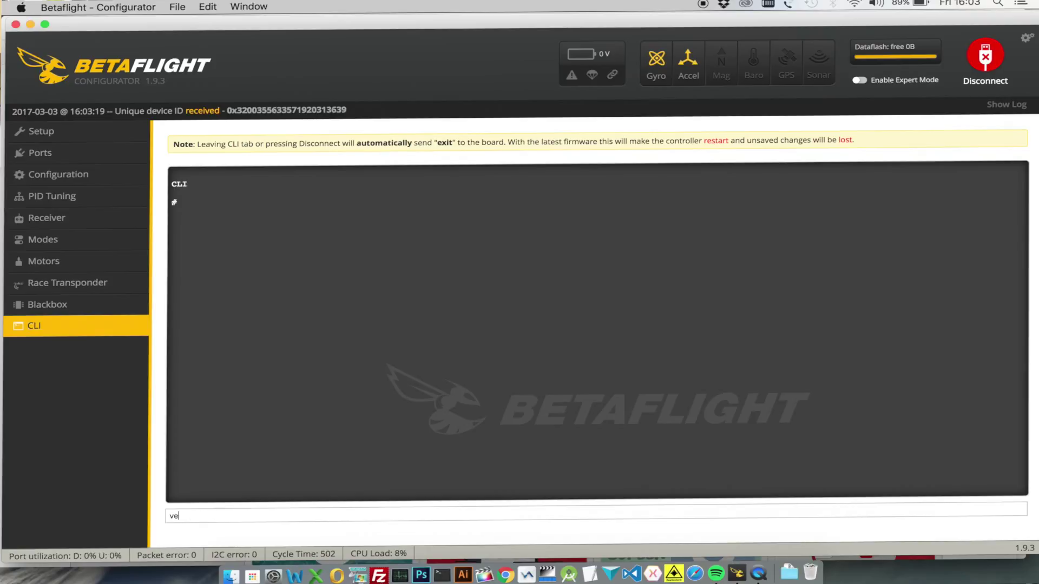
key("Return")
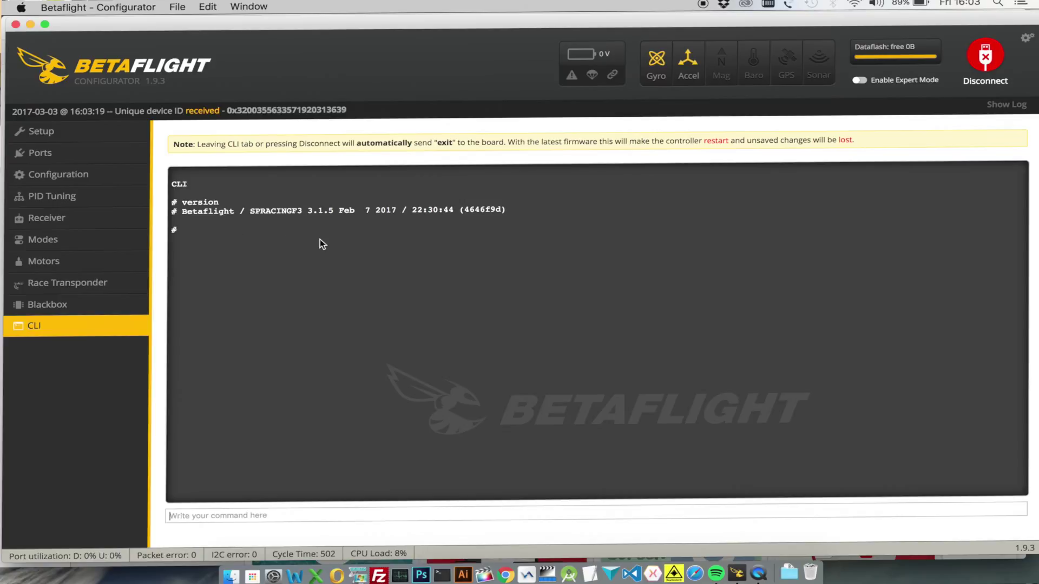
Disconnect the flight controller and load the stable 3.1.6 online firmware for SPRACINGF3 in the firmware flasher
left_click(986, 61)
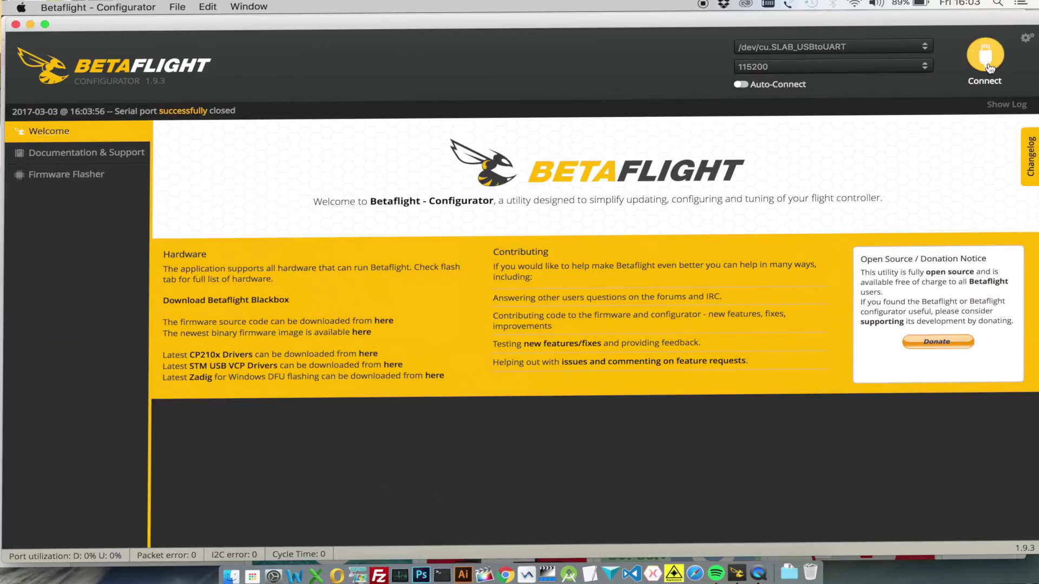
left_click(57, 178)
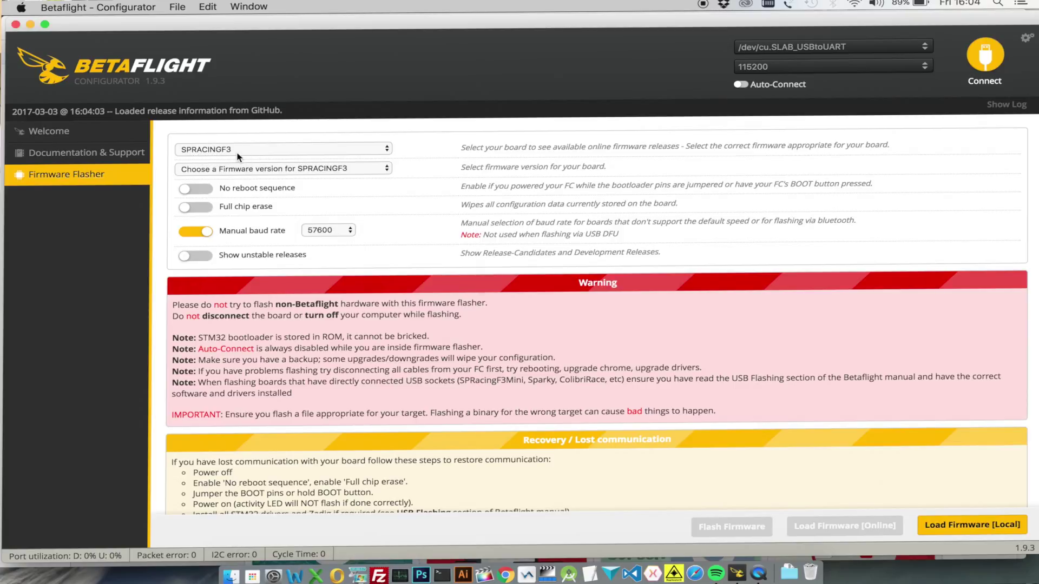
left_click(358, 170)
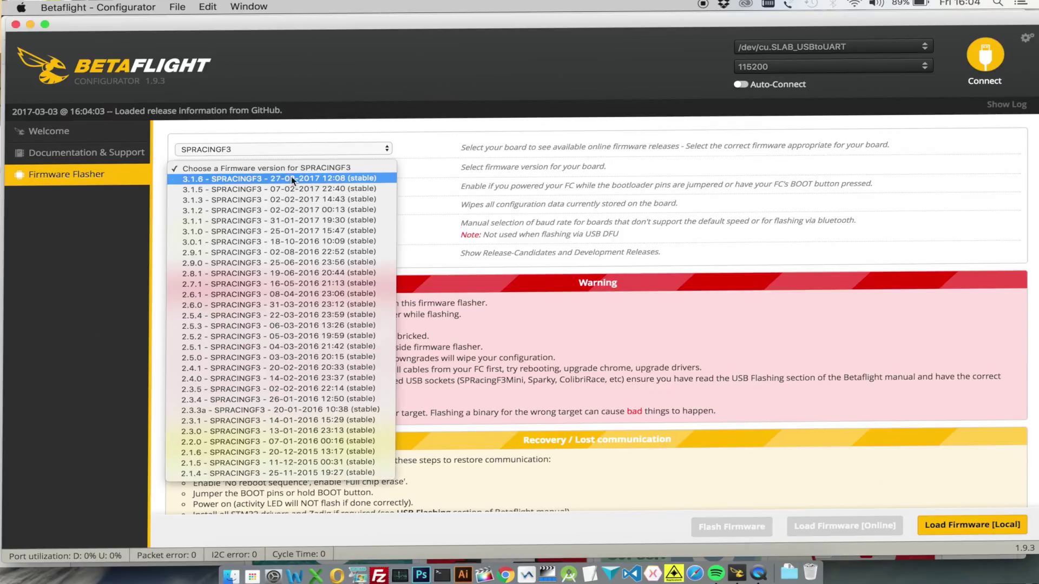
left_click(326, 178)
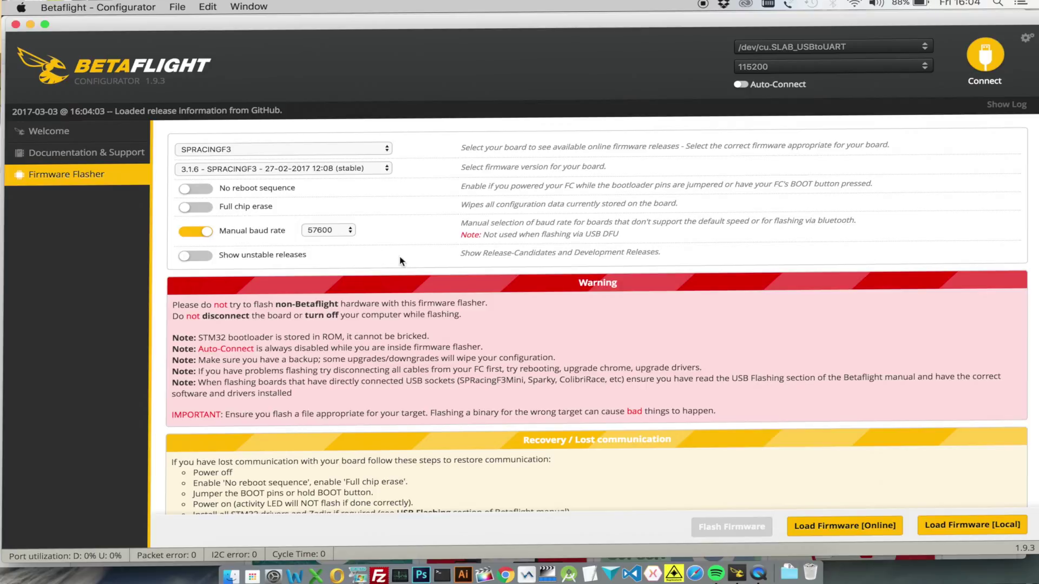
scroll(645, 385, "down", 1)
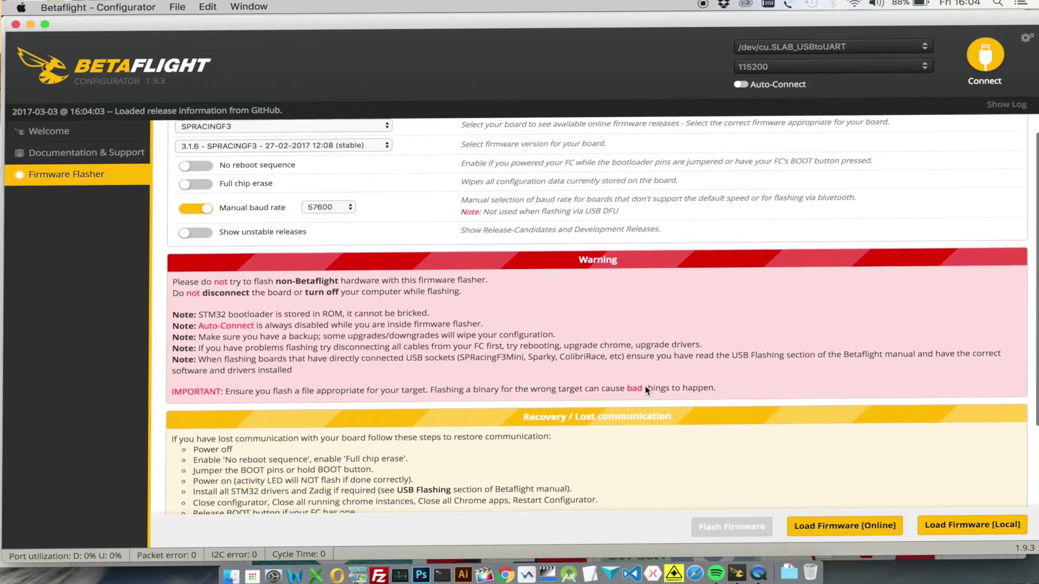
left_click(840, 527)
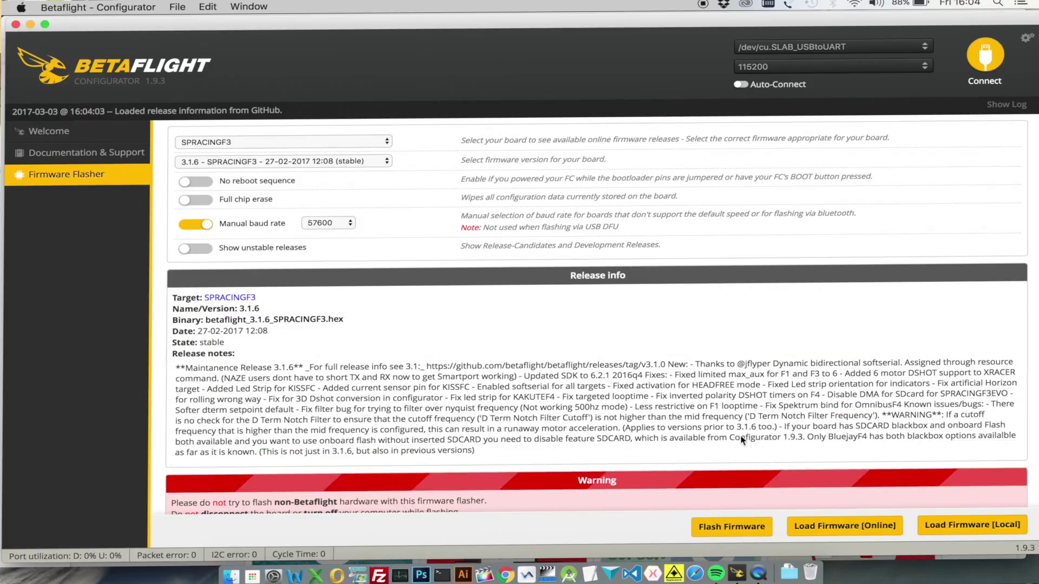
Review the release notes, flashing options and warnings, and flash the loaded firmware to the board
scroll(725, 440, "down", 5)
scroll(725, 441, "down", 5)
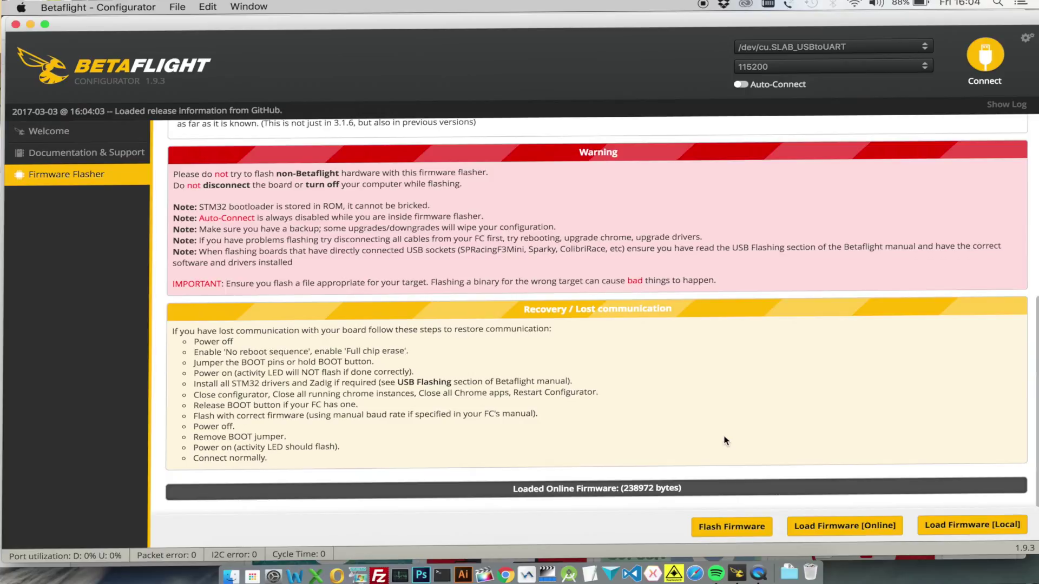
scroll(725, 440, "up", 10)
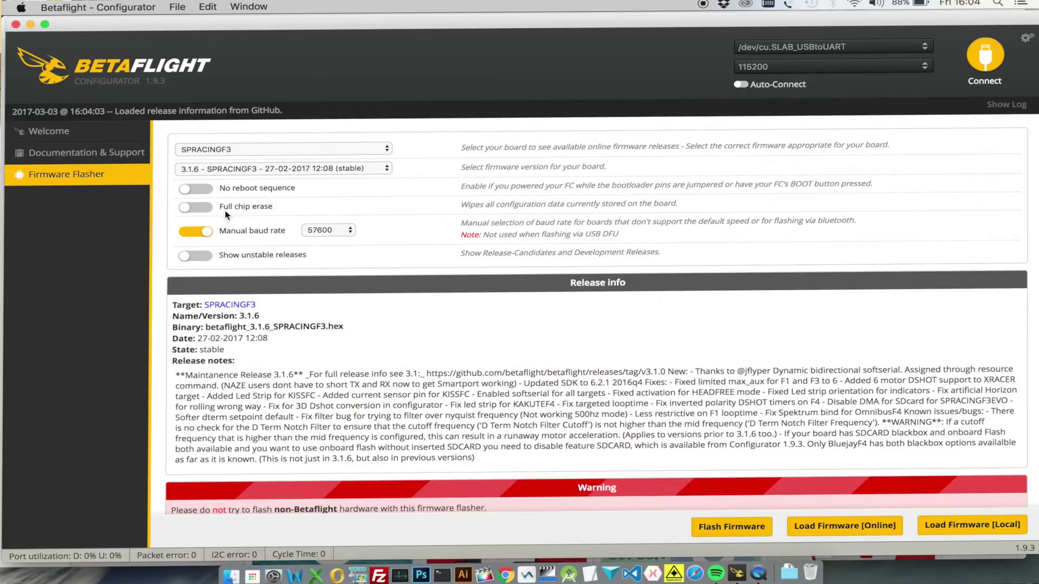
scroll(382, 276, "down", 5)
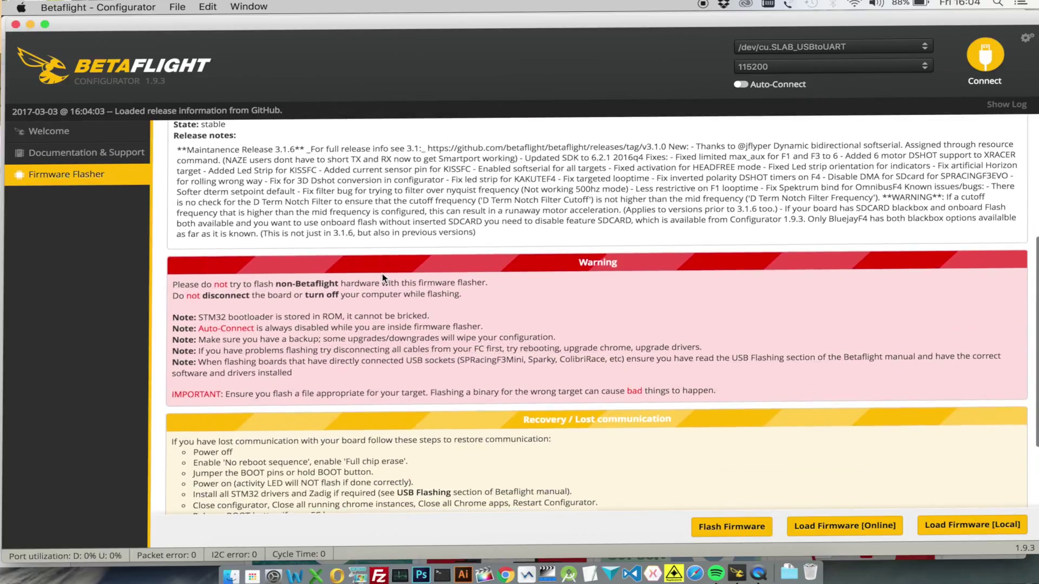
scroll(382, 274, "down", 3)
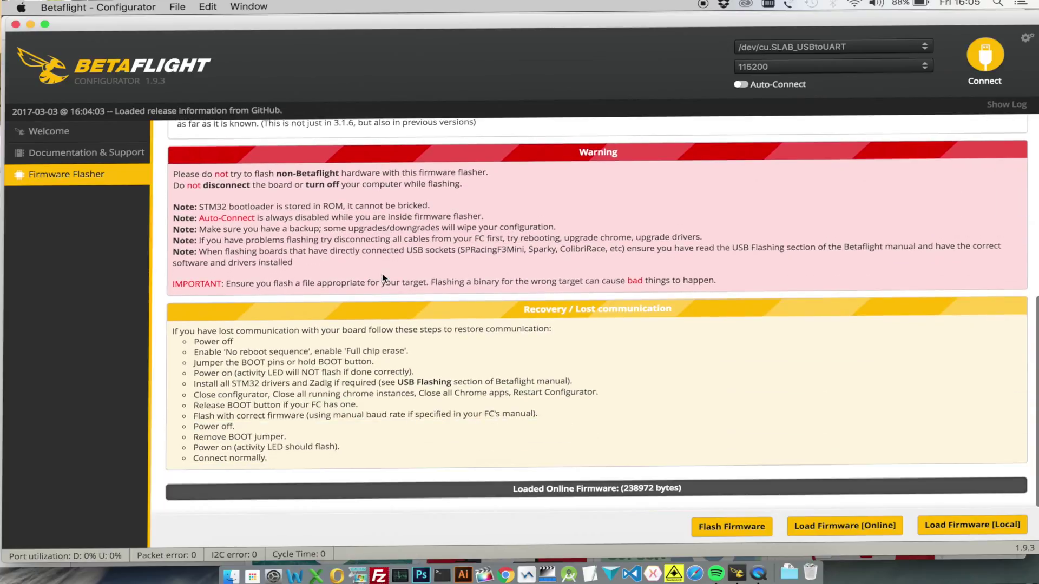
left_click(743, 533)
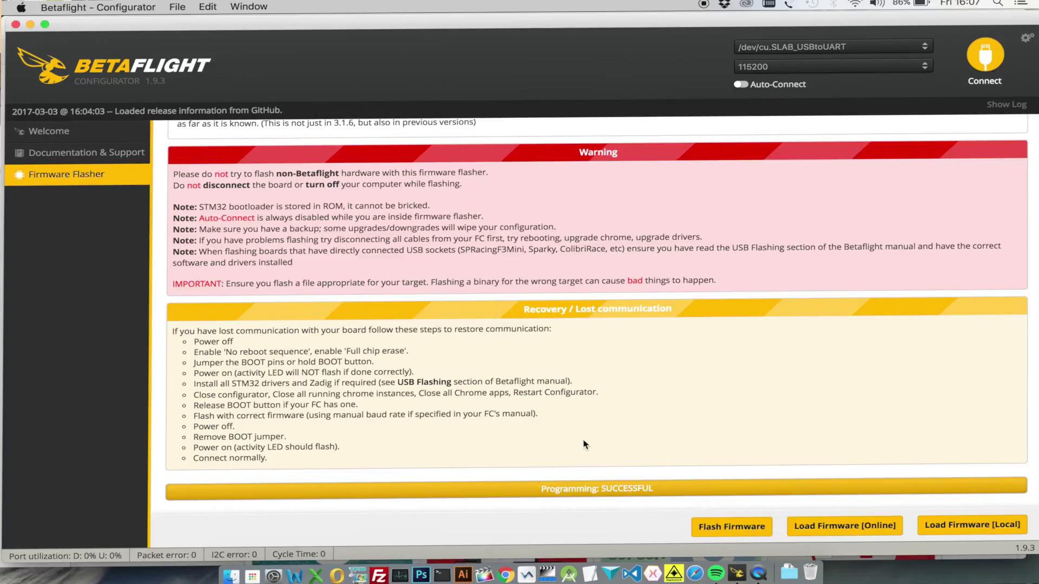
Reconnect to the flight controller after flashing and check its firmware with the version command in the CLI
left_click(988, 60)
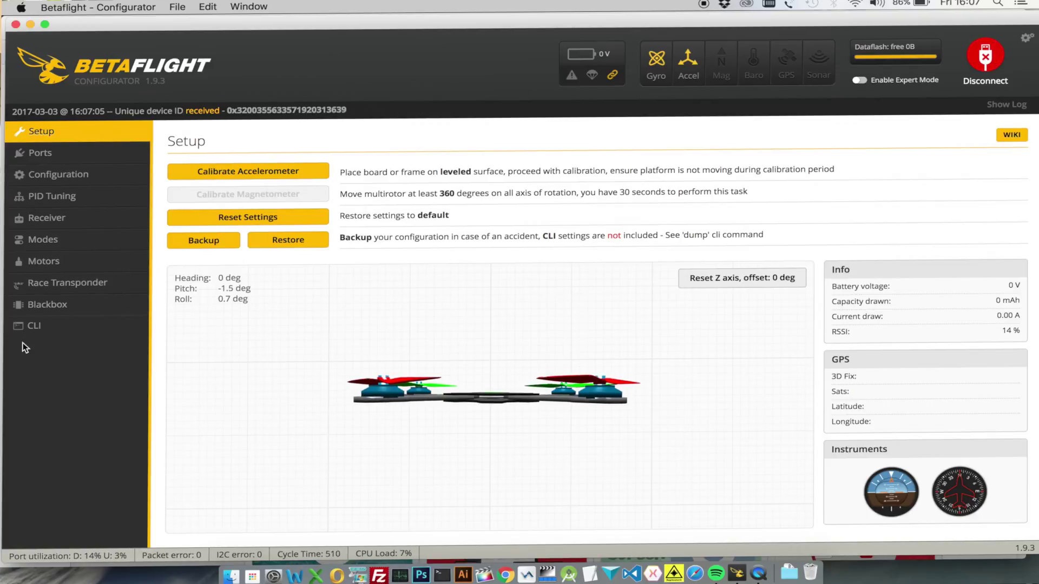
left_click(42, 326)
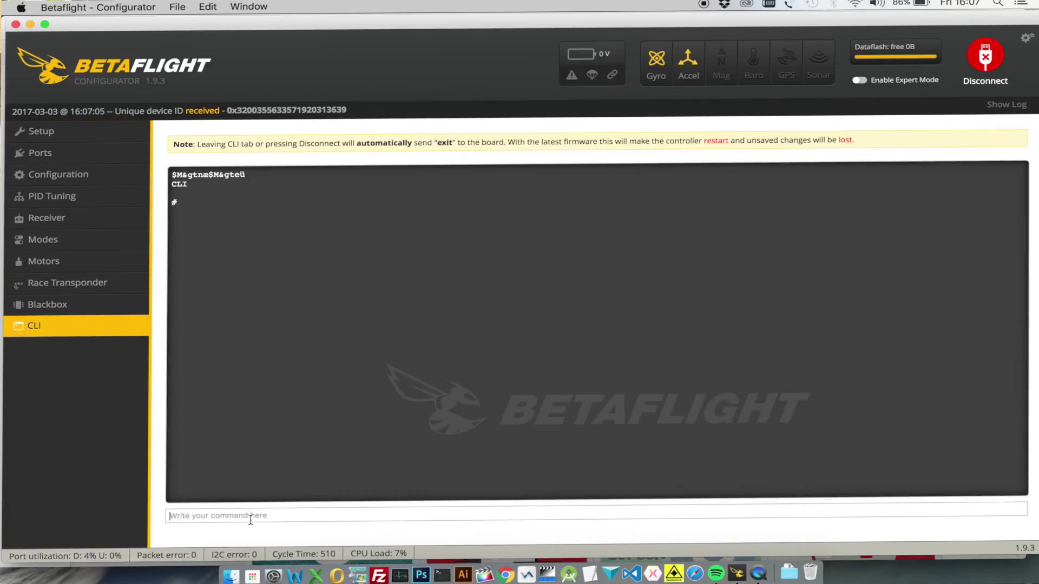
type("version")
key("Return")
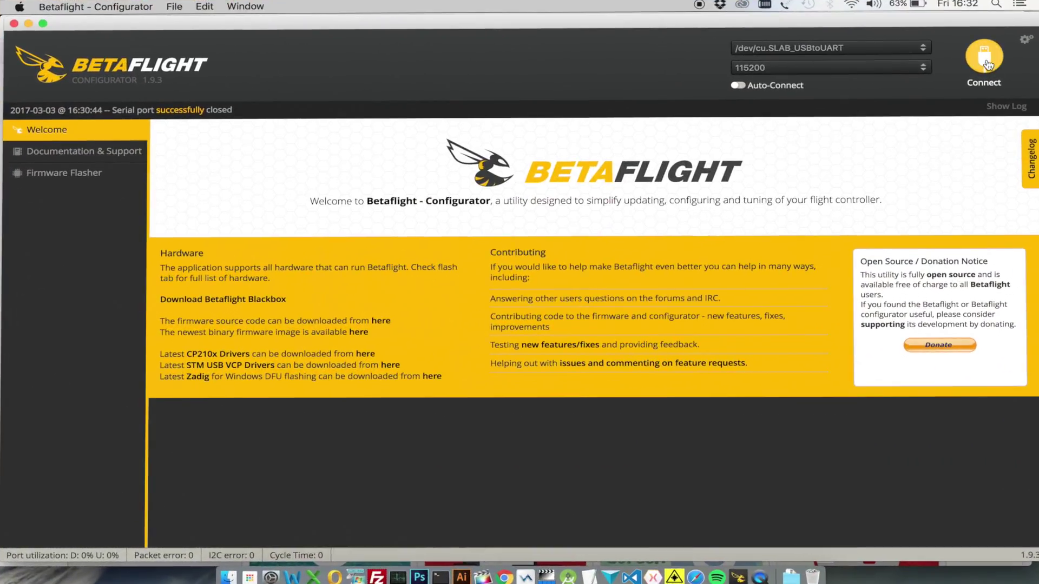
Connect to the flight controller and examine the serial port assignments, the receiver configuration, and the mixer and ESC settings
left_click(986, 64)
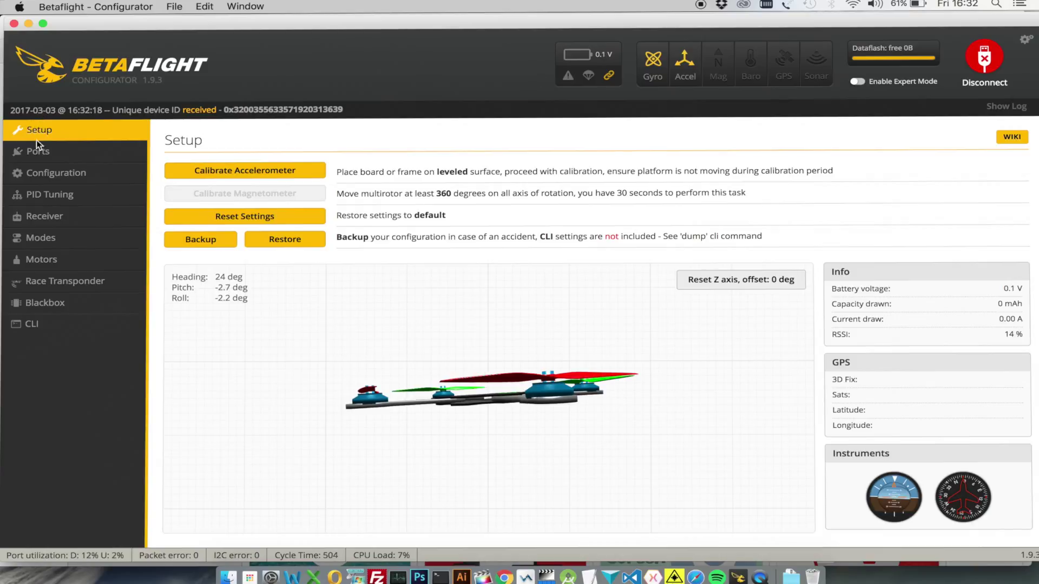
left_click(53, 156)
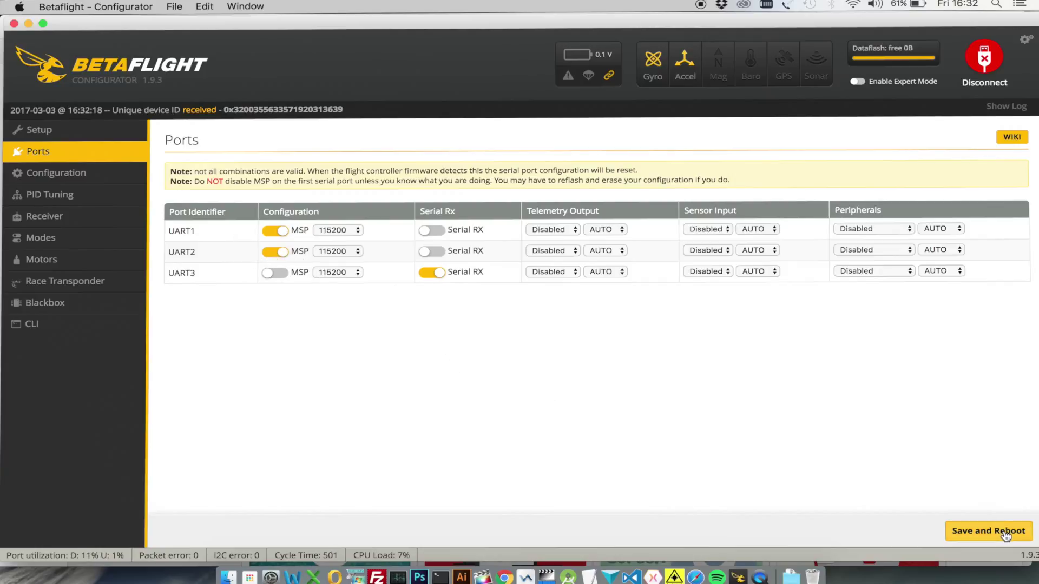
left_click(65, 171)
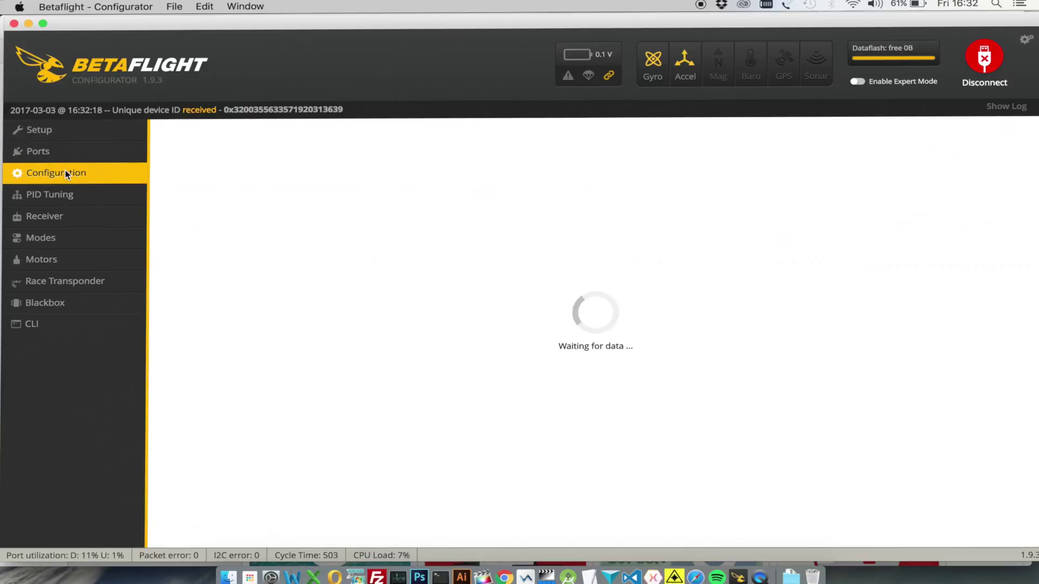
scroll(288, 361, "down", 5)
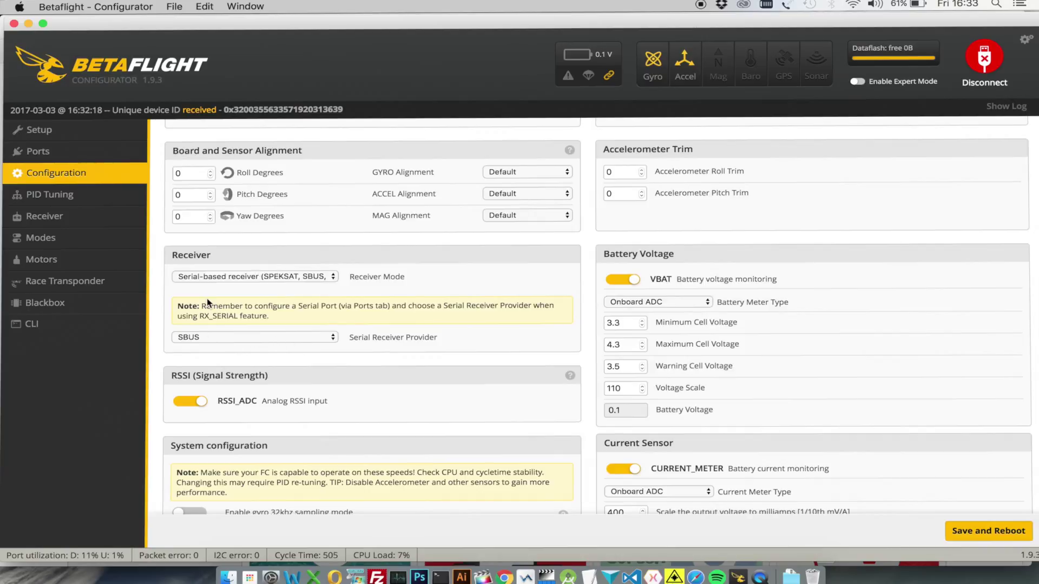
scroll(206, 298, "up", 5)
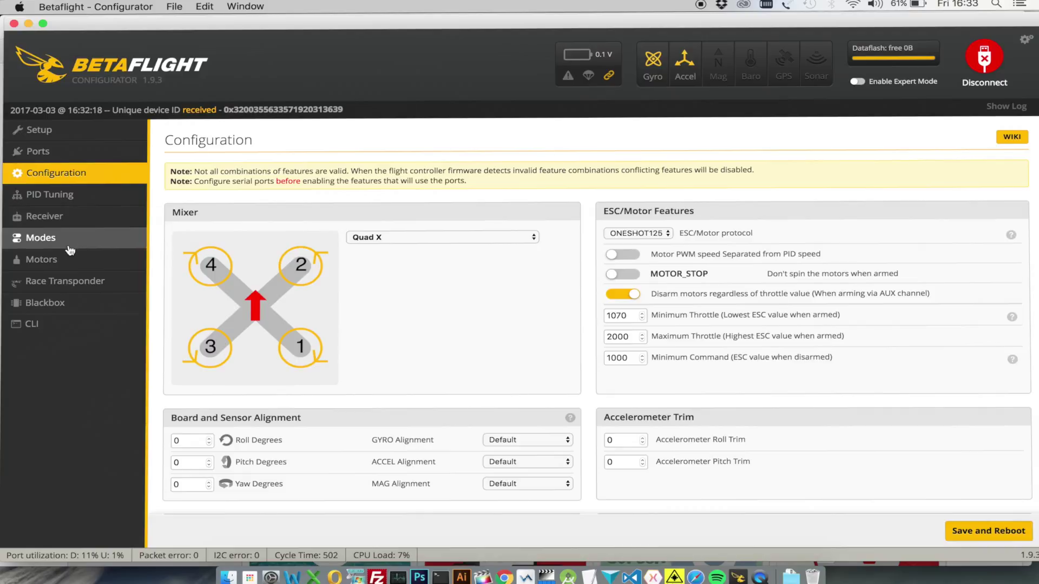
Examine the receiver channel readings and the AUX ranges assigned to the flight modes, including the beeper
left_click(61, 219)
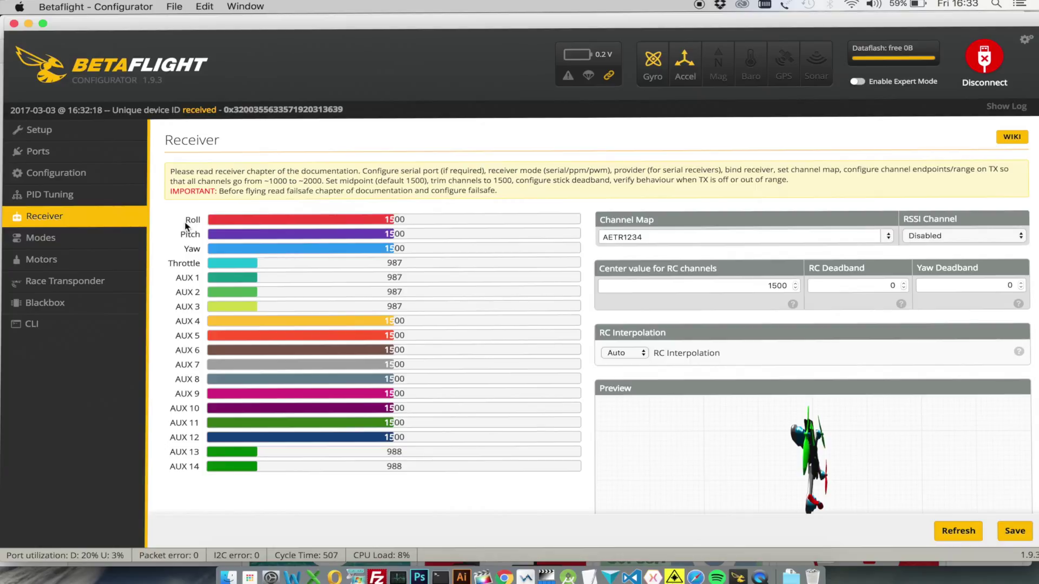
left_click(54, 243)
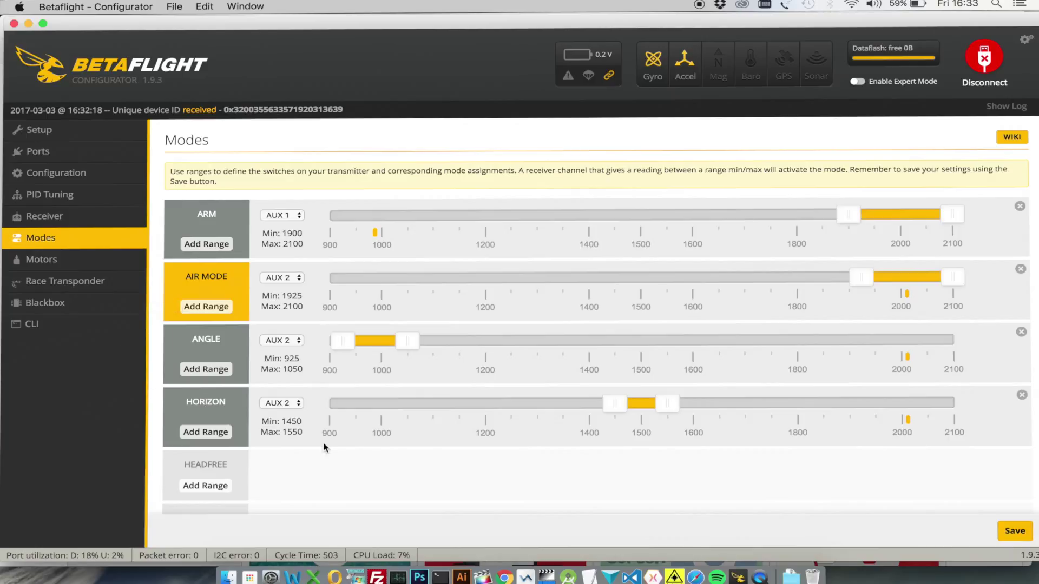
scroll(389, 471, "down", 5)
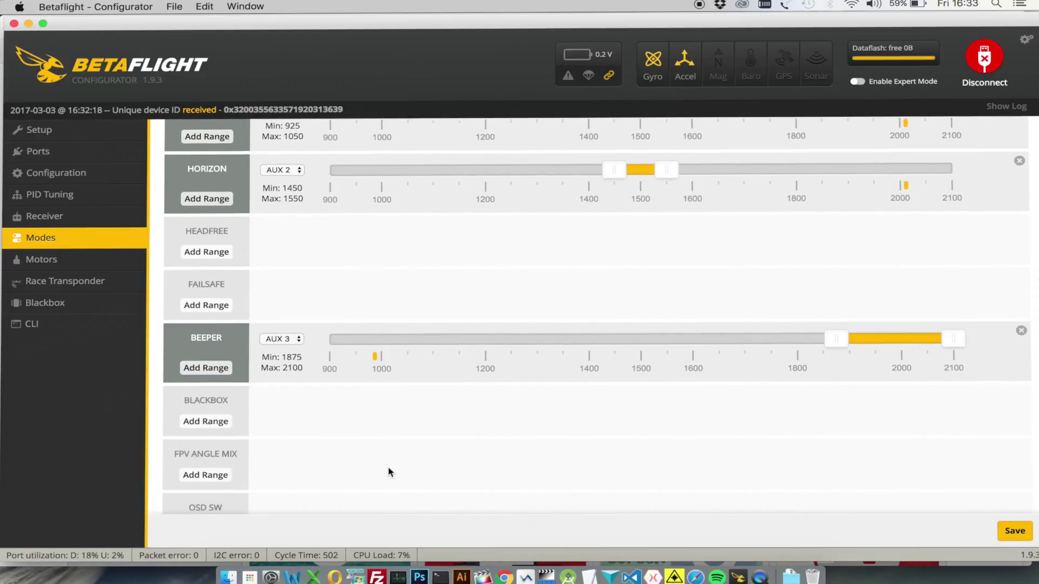
Open the PID tuning settings for the current profile
left_click(59, 195)
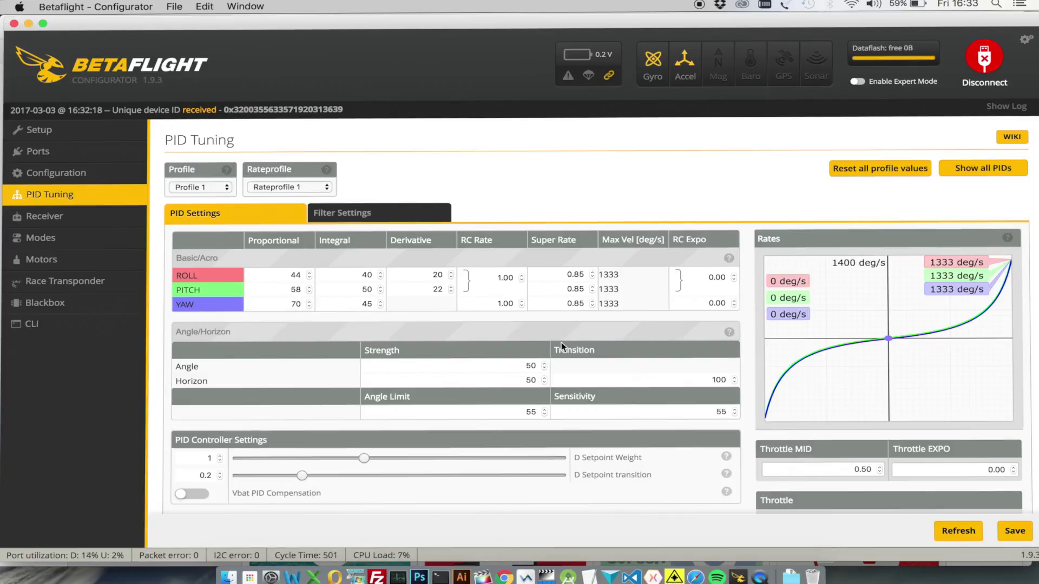